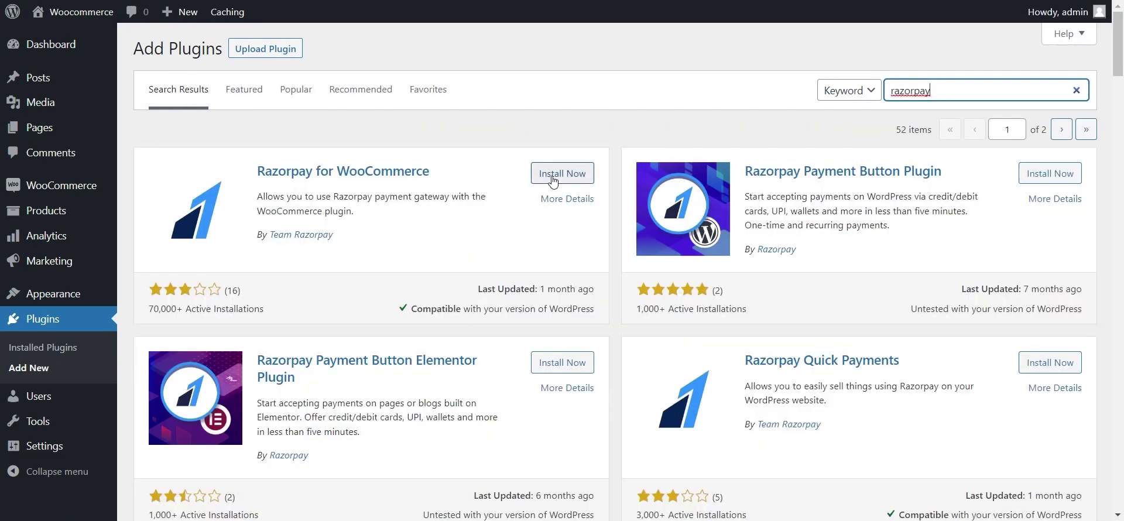
Install and activate the Razorpay for WooCommerce plugin.
left_click(552, 181)
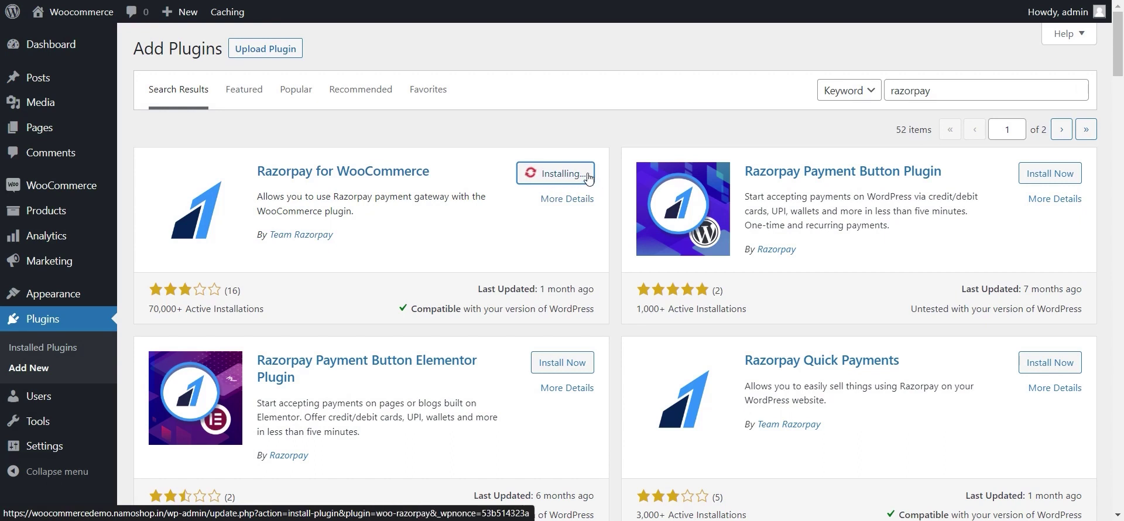
left_click(561, 178)
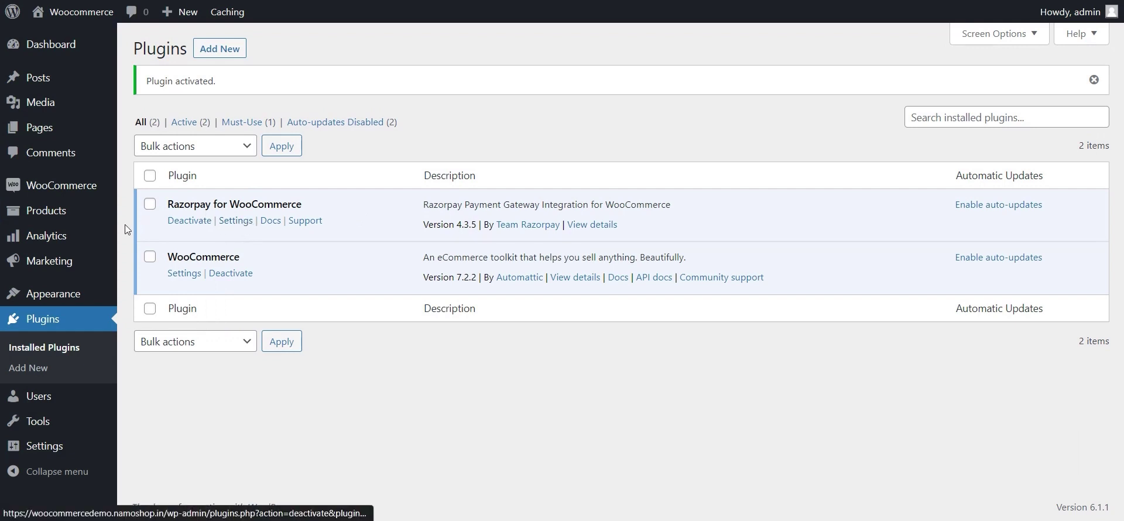
Open the Razorpay gateway's settings from the WooCommerce payment methods.
mouse_move(72, 186)
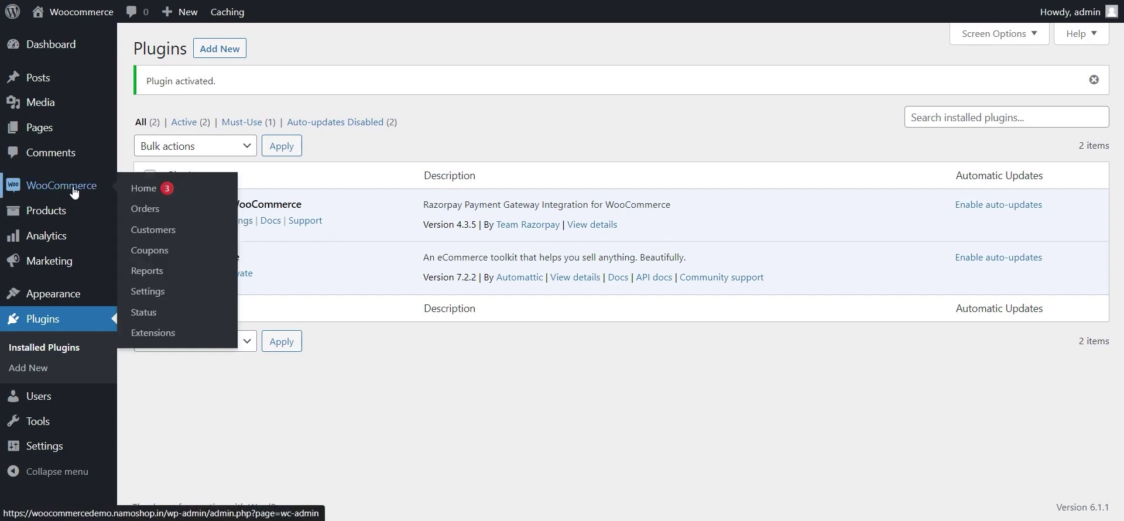
left_click(155, 292)
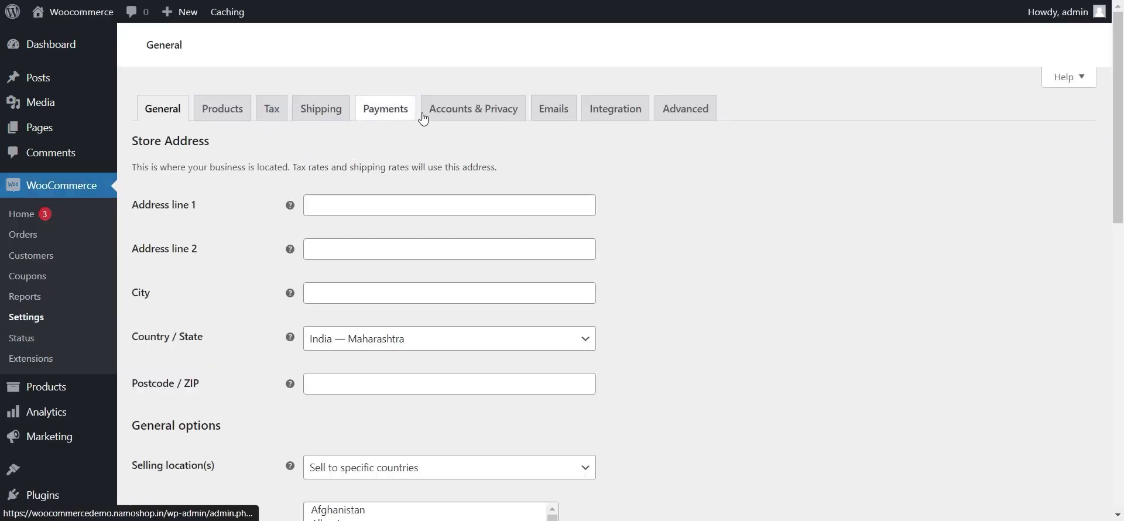
left_click(407, 117)
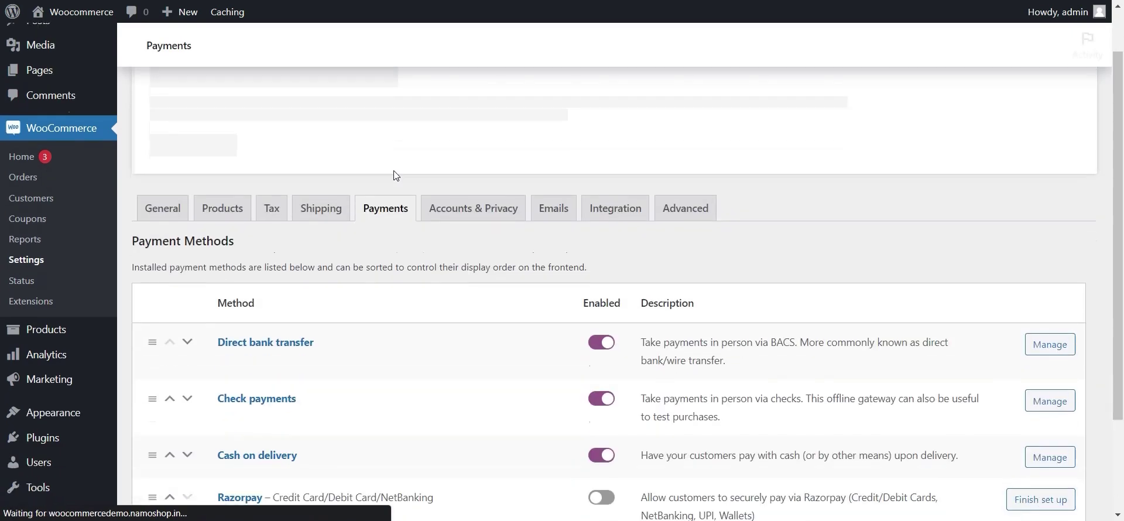
scroll(396, 176, "down", 3)
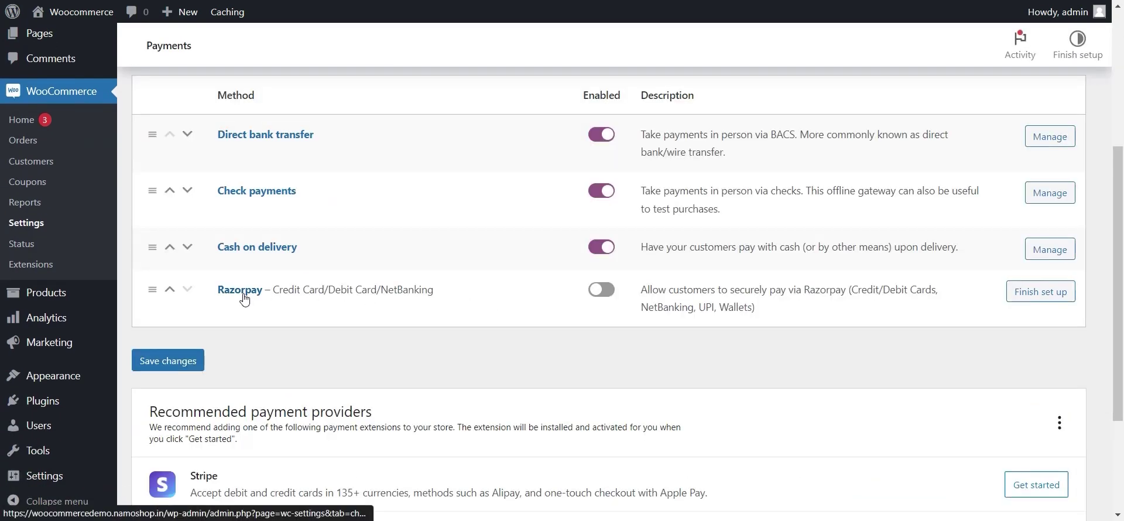
left_click(246, 295)
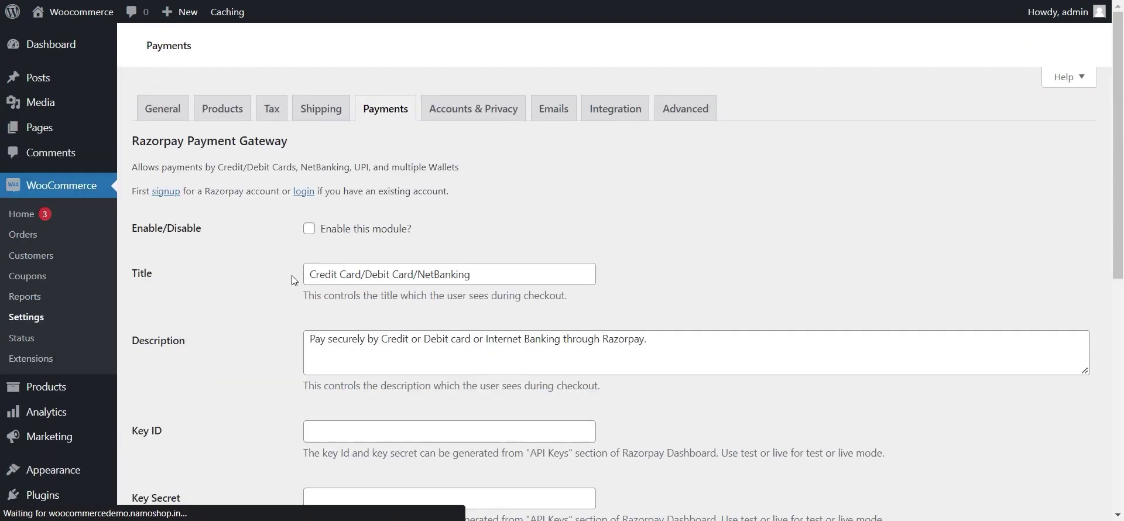
Enable the Razorpay module and review its checkout title and description.
scroll(314, 242, "down", 2)
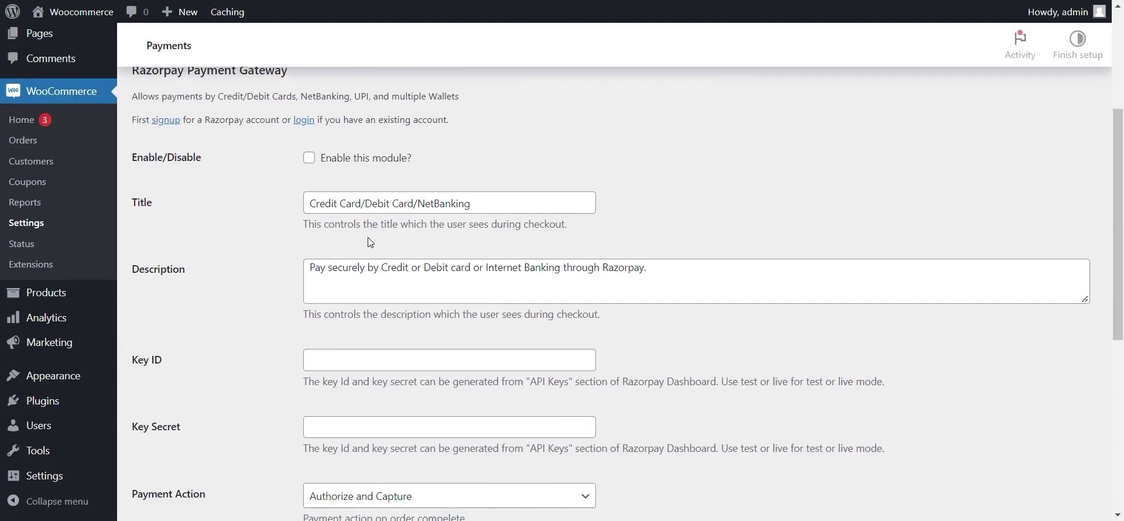
left_click(309, 159)
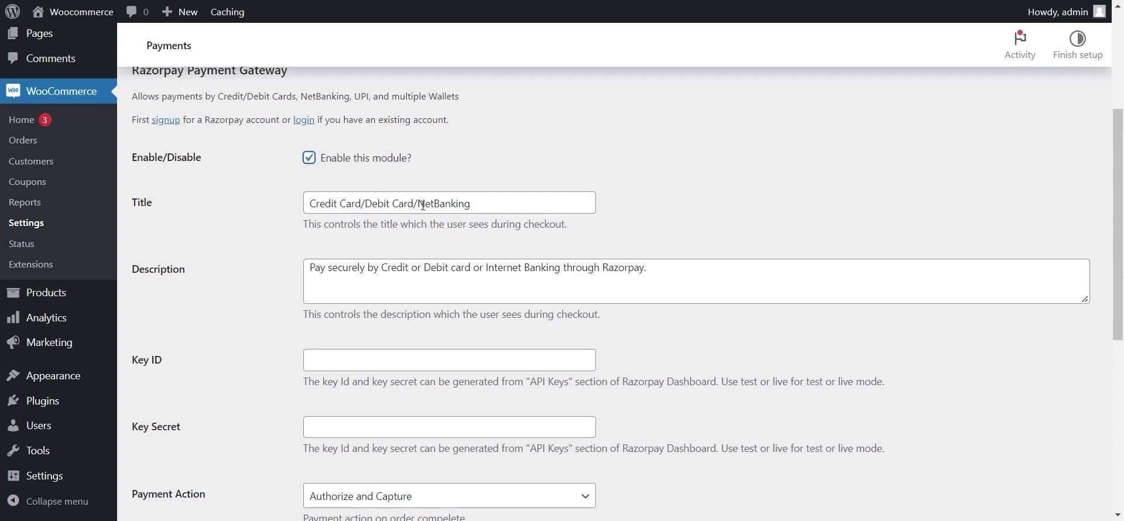
left_click_drag(382, 207, 308, 205)
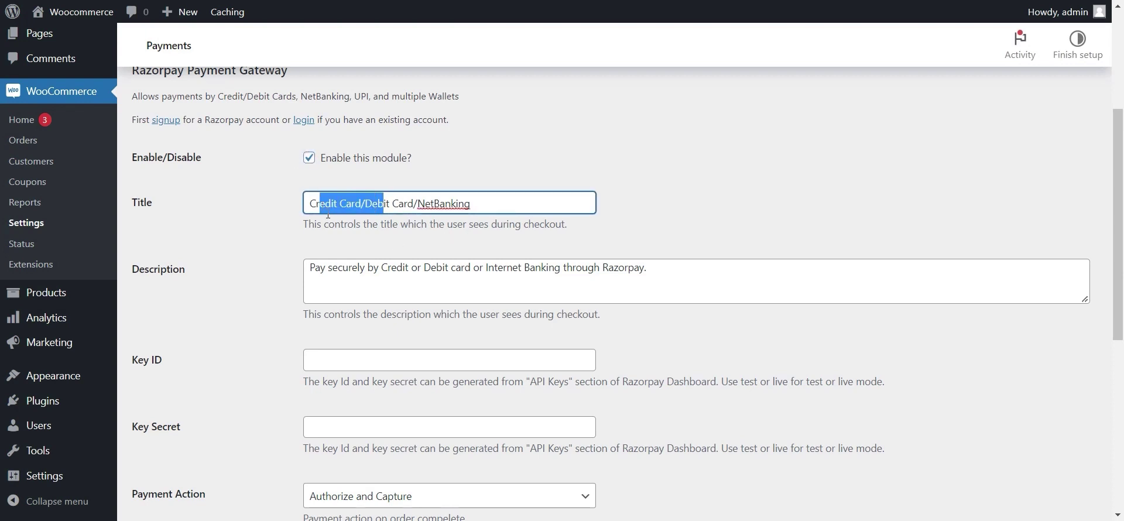
left_click(394, 268)
left_click_drag(394, 268, 317, 272)
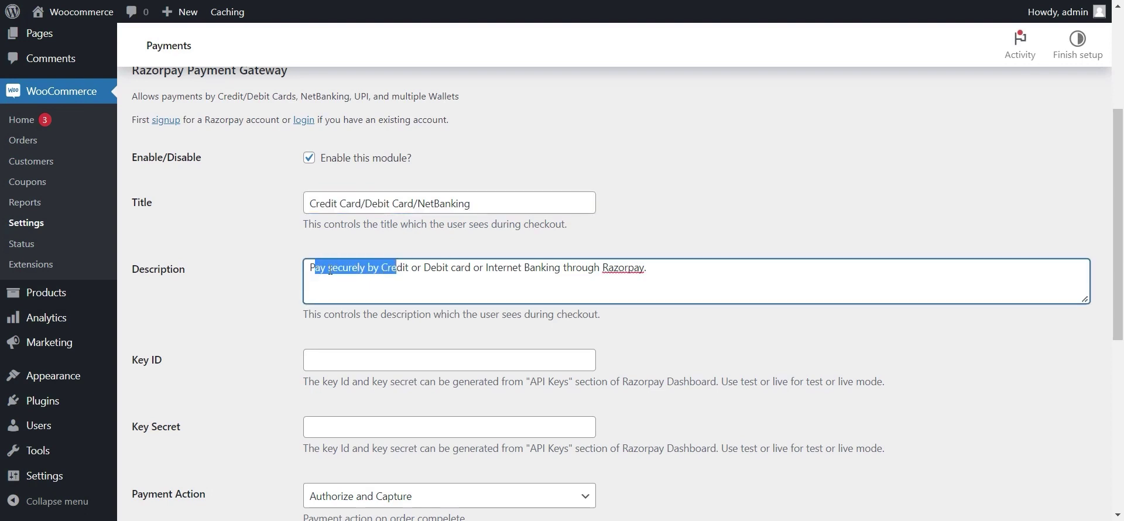
scroll(385, 280, "down", 3)
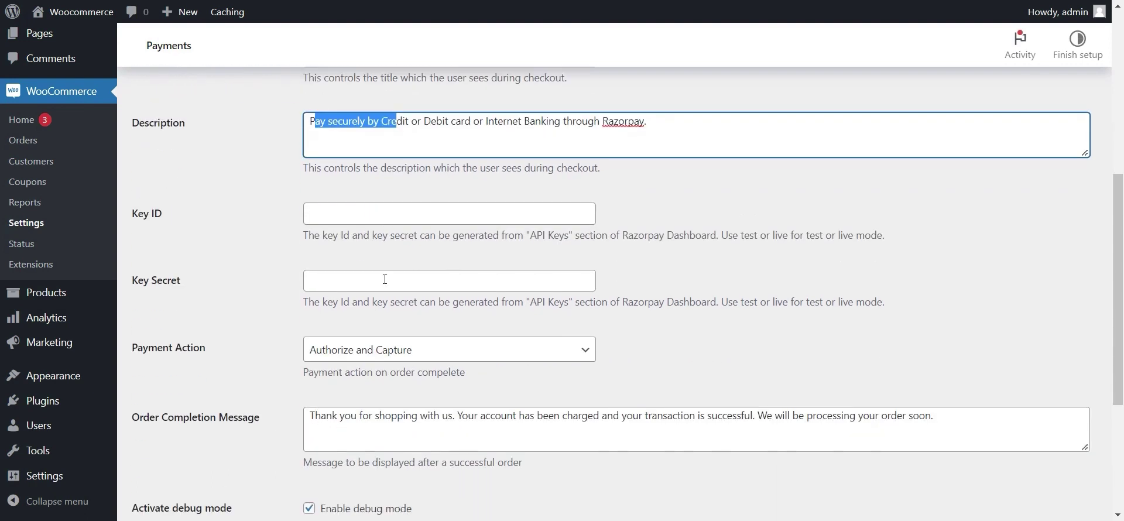
Look over the empty Key ID and Key Secret fields for the Razorpay API credentials.
left_click(363, 217)
left_click(339, 277)
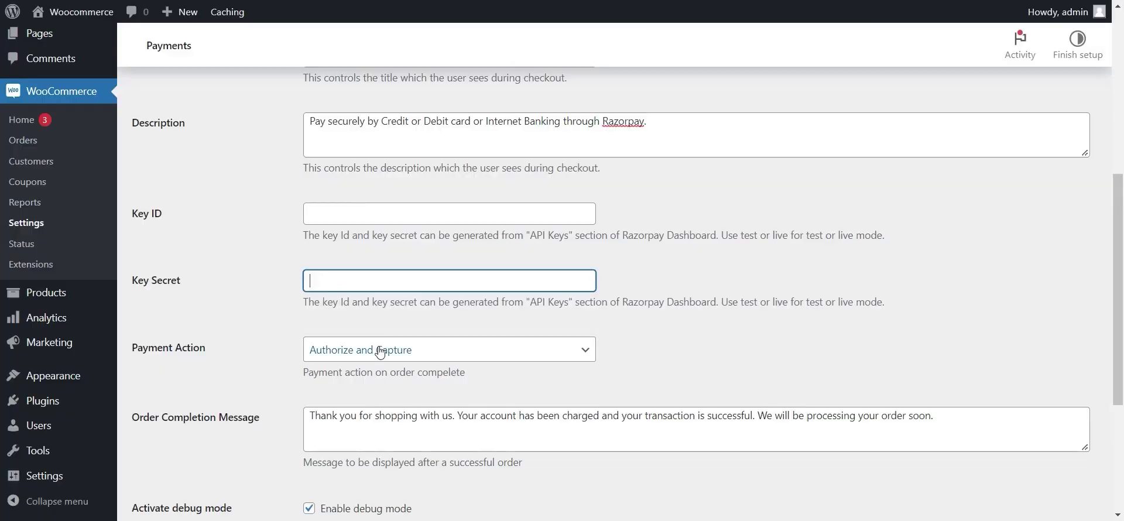
left_click(358, 214)
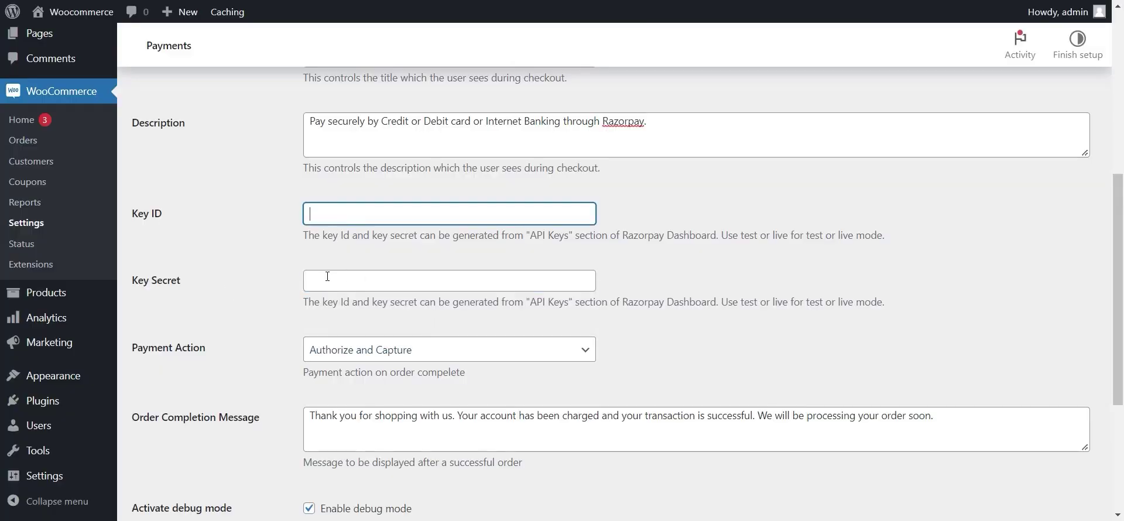
left_click(375, 279)
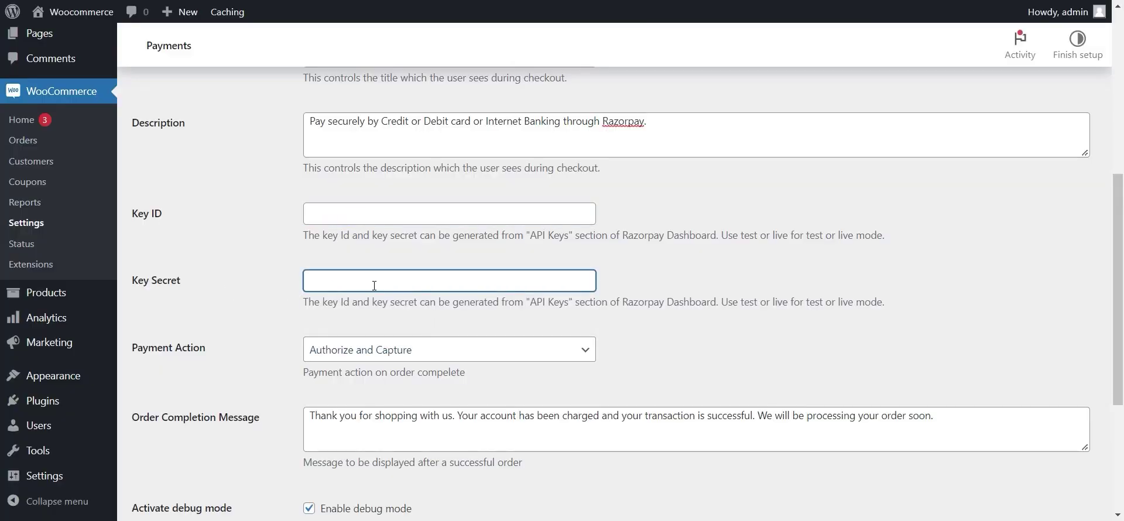
Choose Authorize and Capture as the Razorpay payment action.
scroll(374, 285, "down", 3)
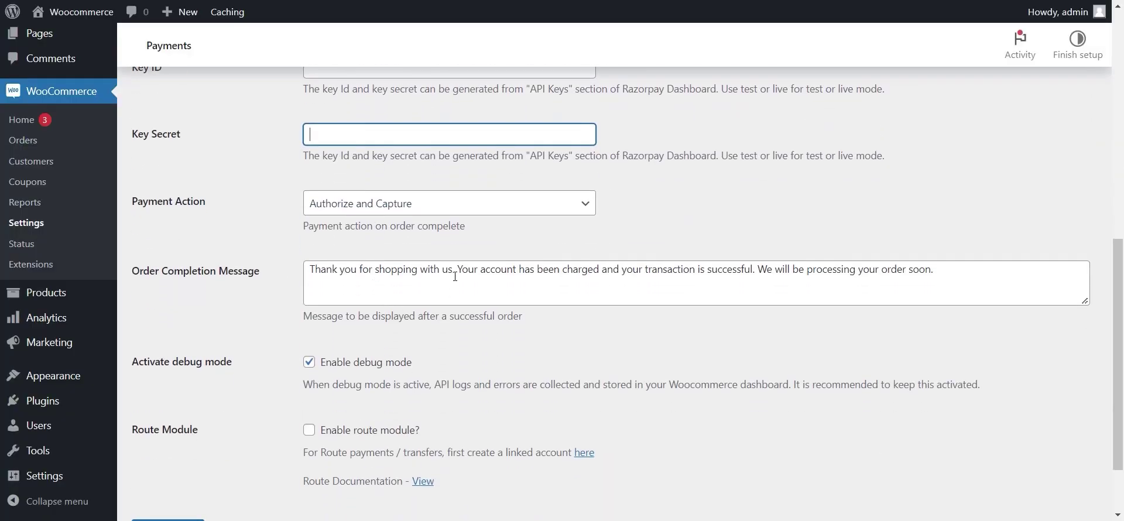
left_click(375, 215)
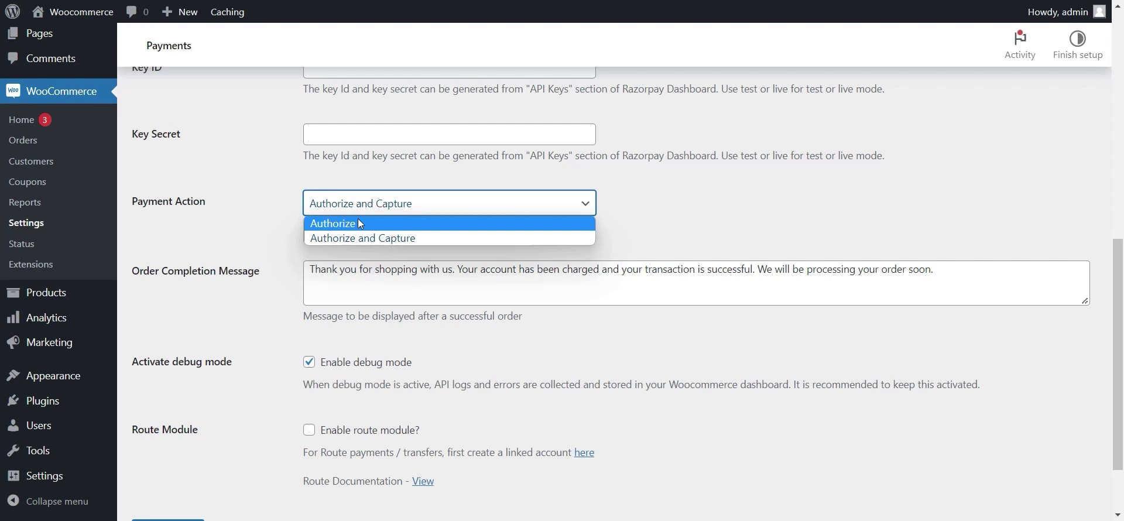
left_click(383, 240)
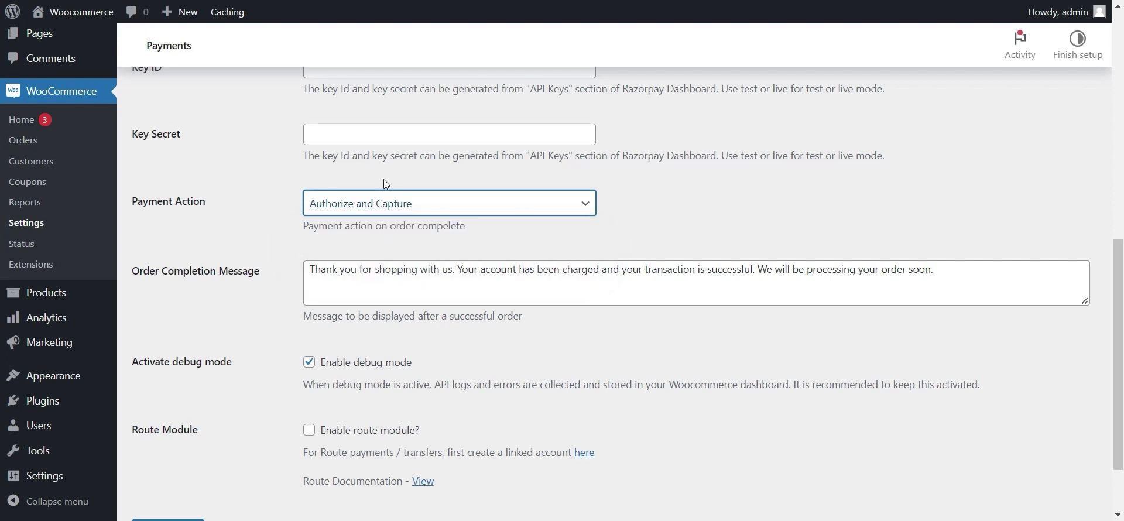
Review the order completion message, the debug mode option and the Route module settings.
triple_click(322, 269)
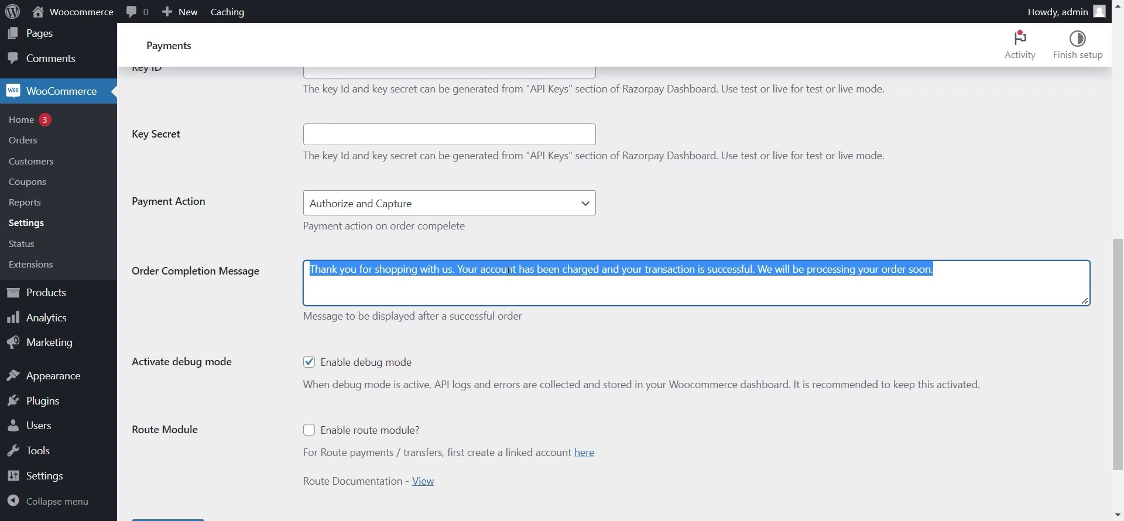
scroll(311, 283, "down", 2)
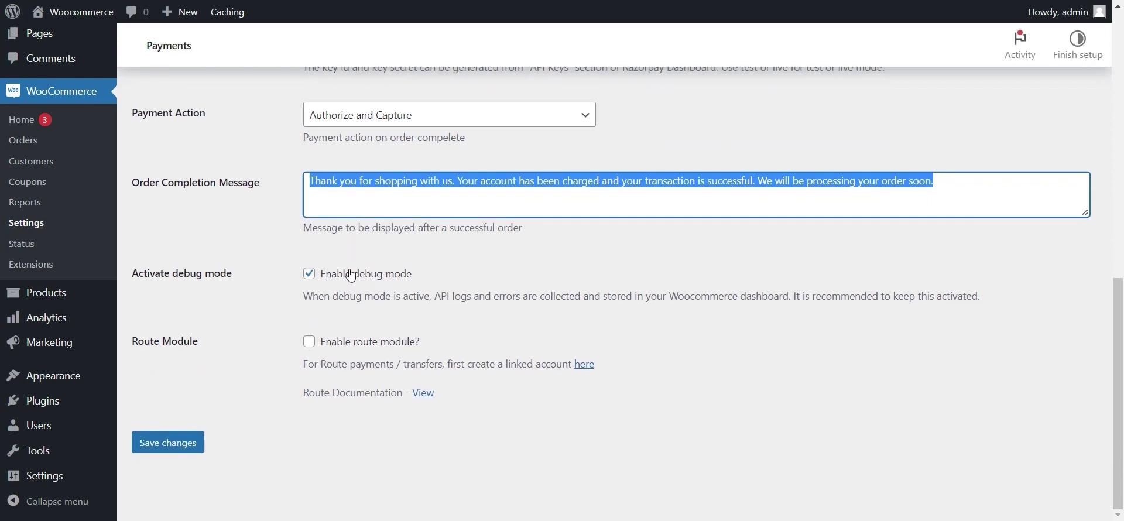
left_click_drag(345, 274, 416, 275)
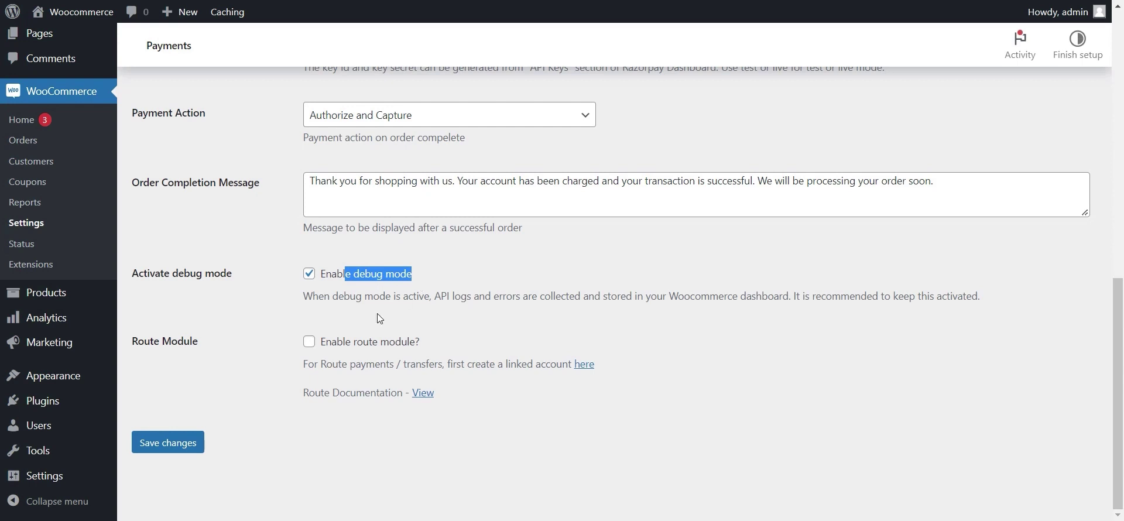
scroll(311, 284, "up", 4)
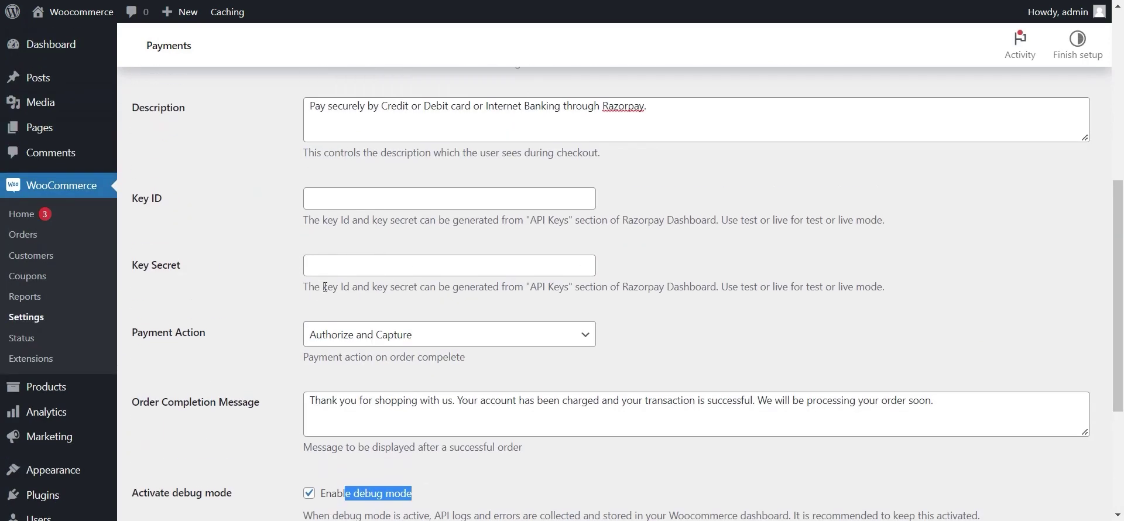
scroll(325, 287, "up", 2)
scroll(327, 288, "down", 4)
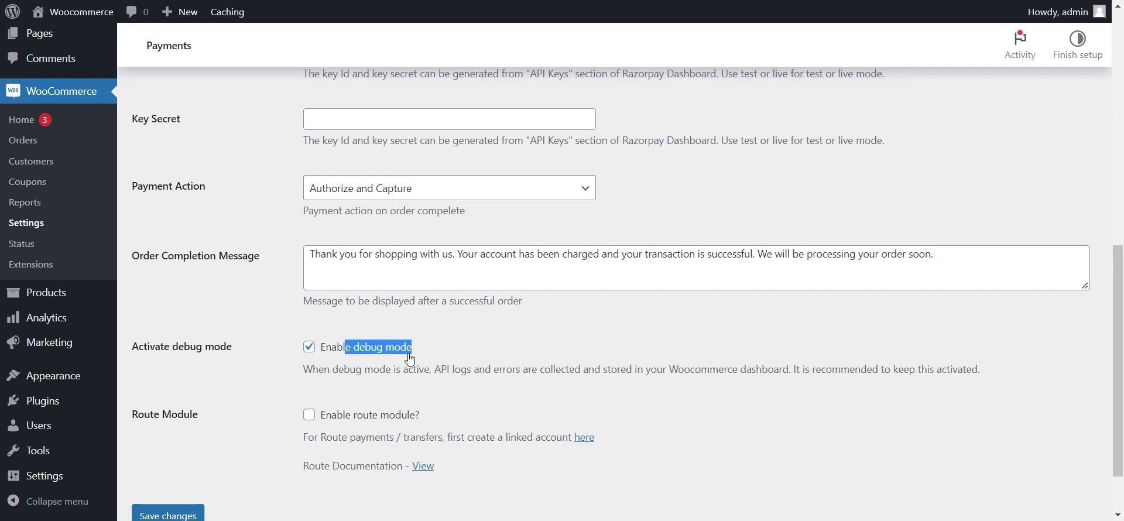
scroll(403, 351, "down", 1)
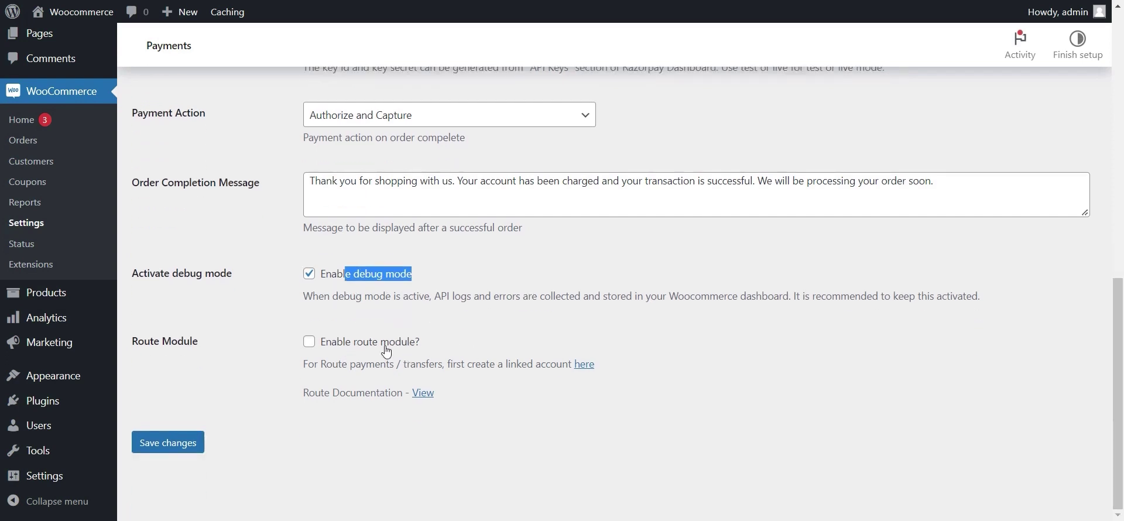
left_click_drag(324, 369, 564, 368)
left_click(520, 388)
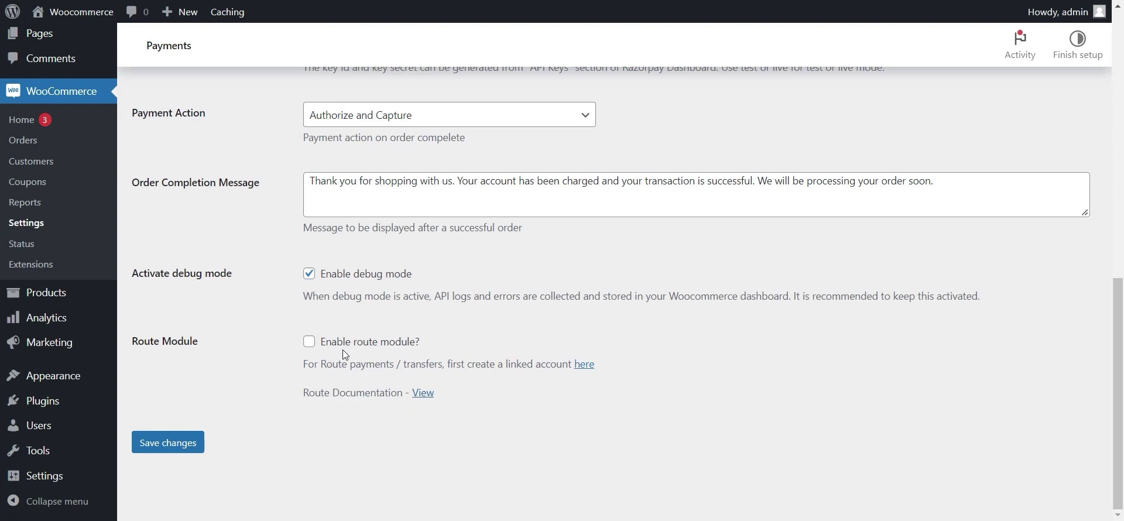
Check through the Razorpay gateway settings once more and save the changes.
scroll(378, 355, "up", 10)
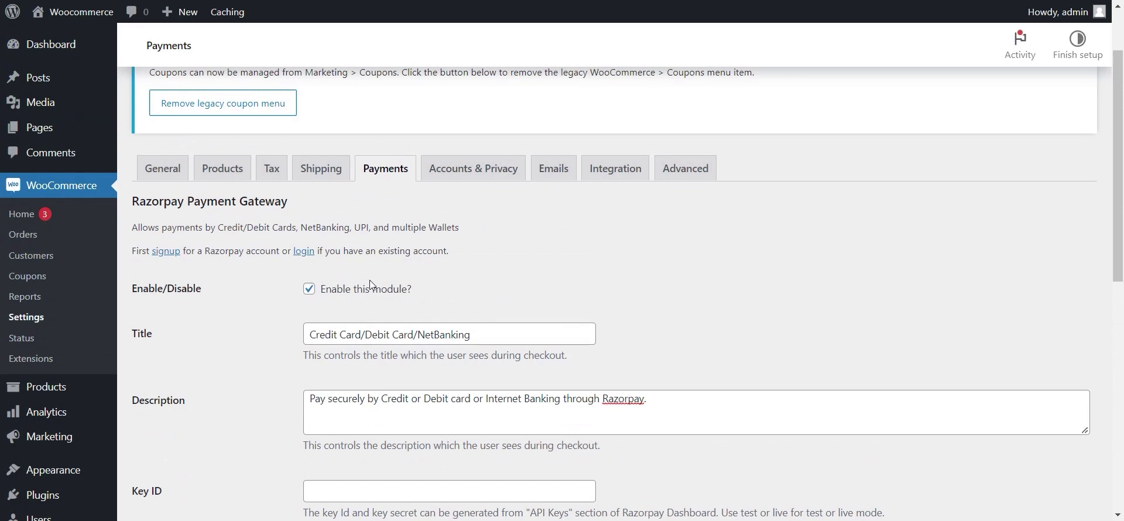
scroll(369, 281, "down", 8)
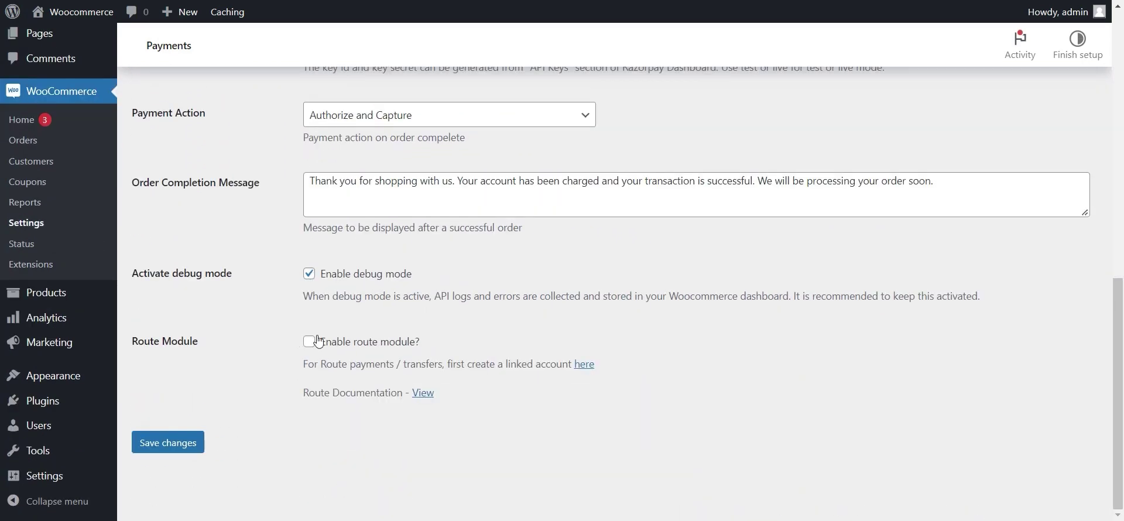
left_click(183, 439)
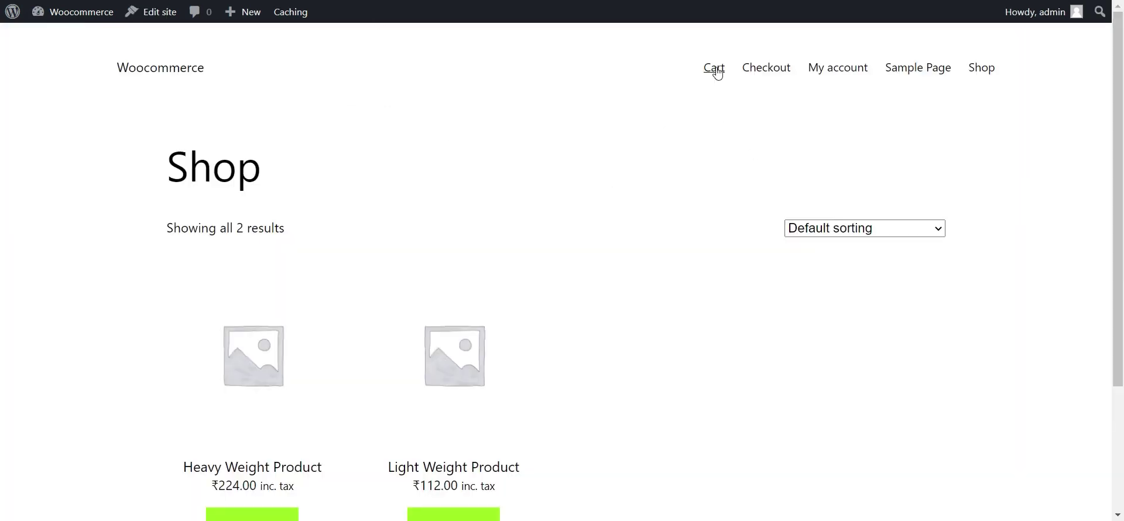
Open the store's cart and proceed to checkout with both products.
left_click(715, 69)
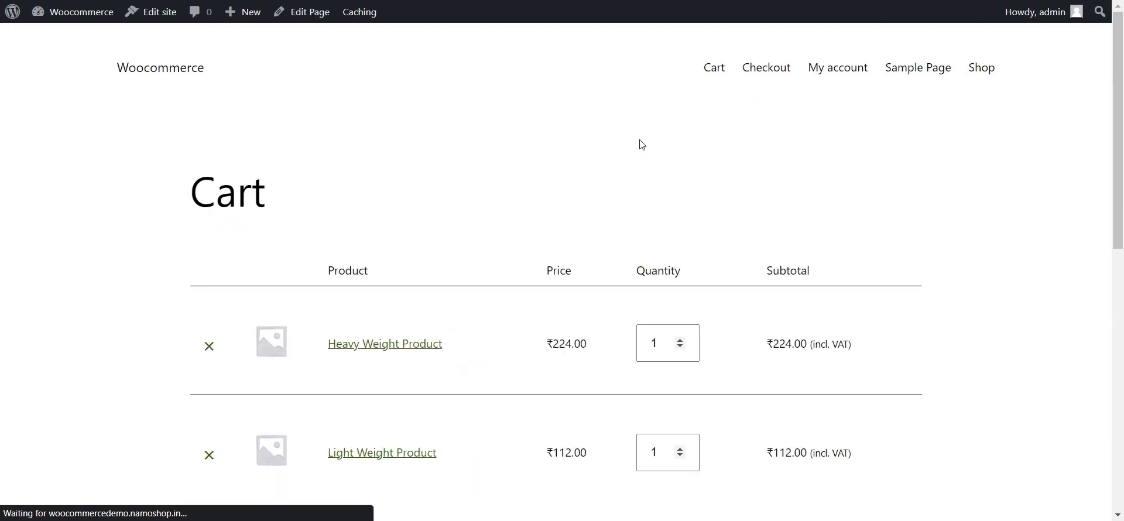
scroll(642, 144, "down", 10)
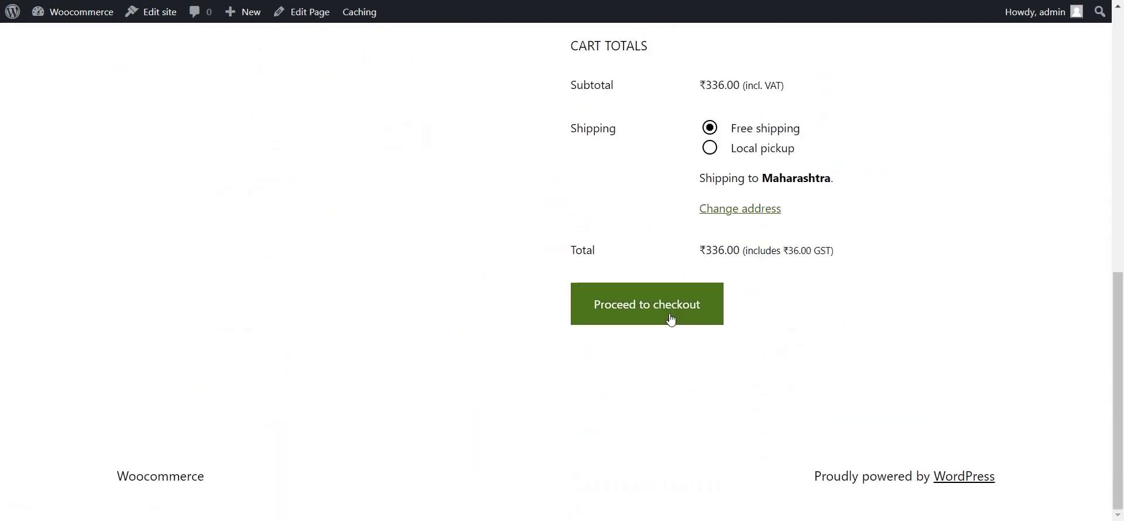
left_click(671, 318)
Select Credit Card/Debit Card/NetBanking as the payment method for the order.
scroll(651, 228, "down", 5)
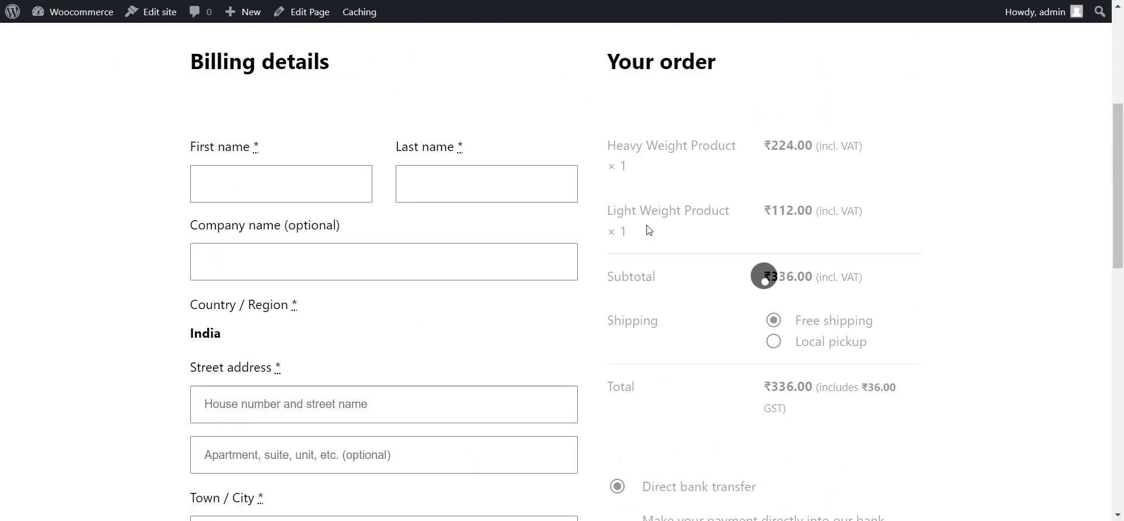
scroll(649, 230, "down", 9)
left_click(624, 215)
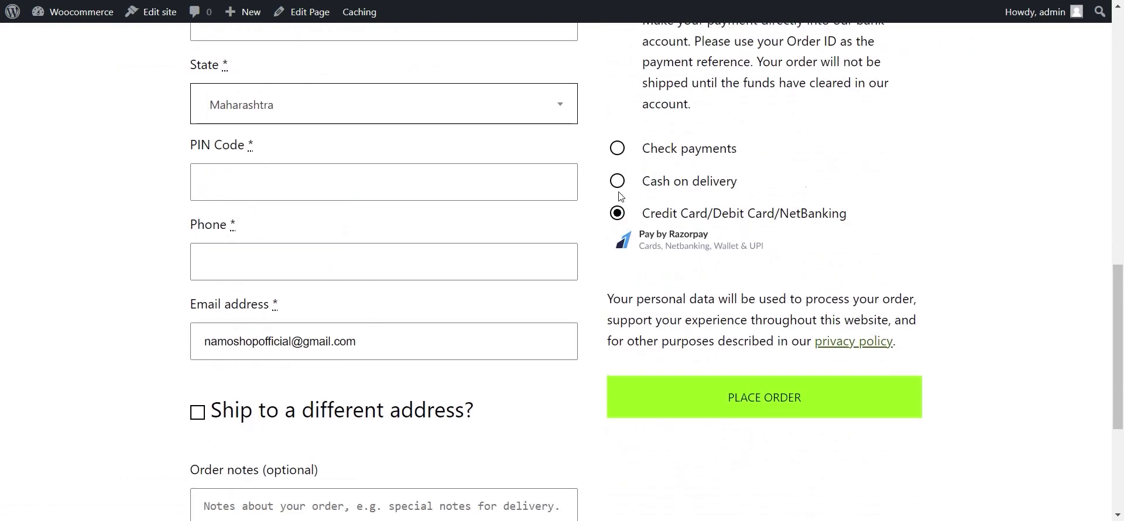
Examine the title and description of the Razorpay option at checkout and try to place the order.
scroll(622, 197, "up", 3)
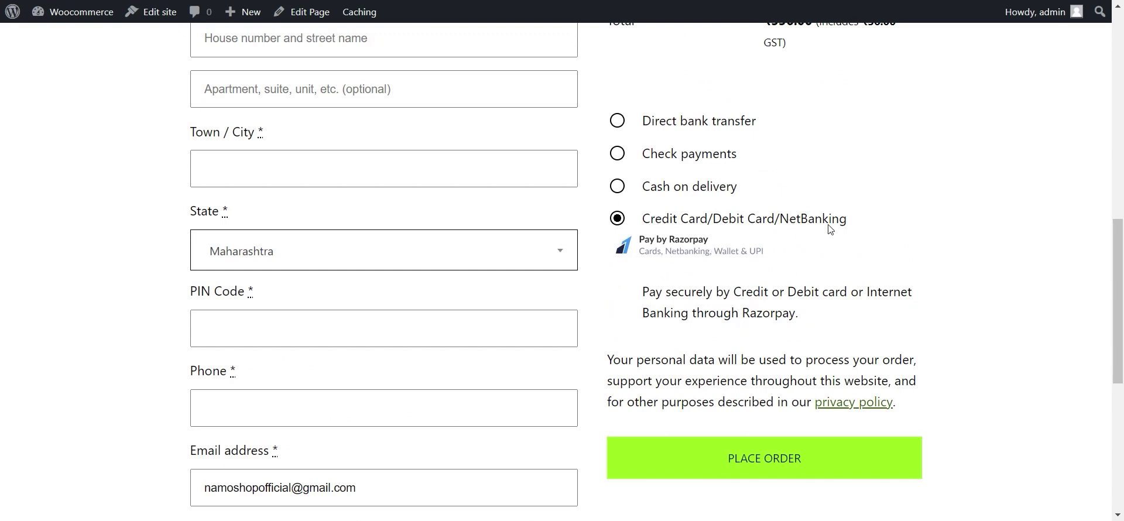
left_click_drag(843, 222, 669, 216)
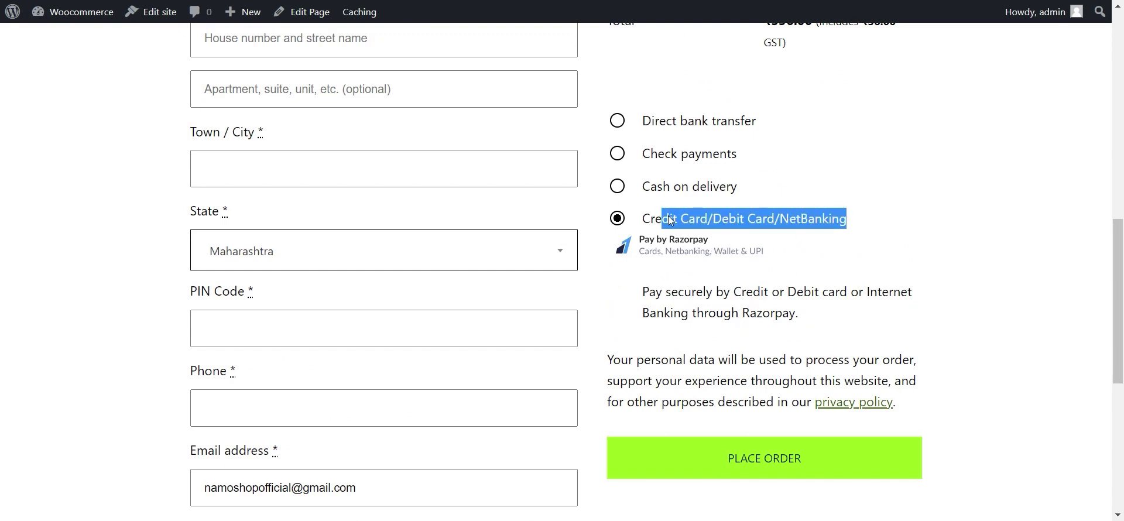
double_click(669, 216)
double_click(820, 219)
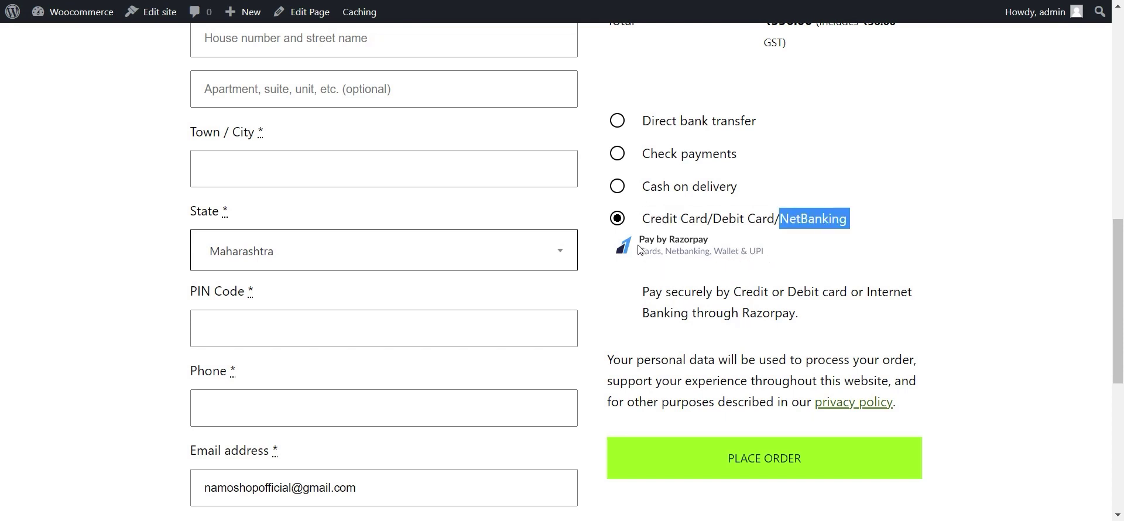
left_click(708, 467)
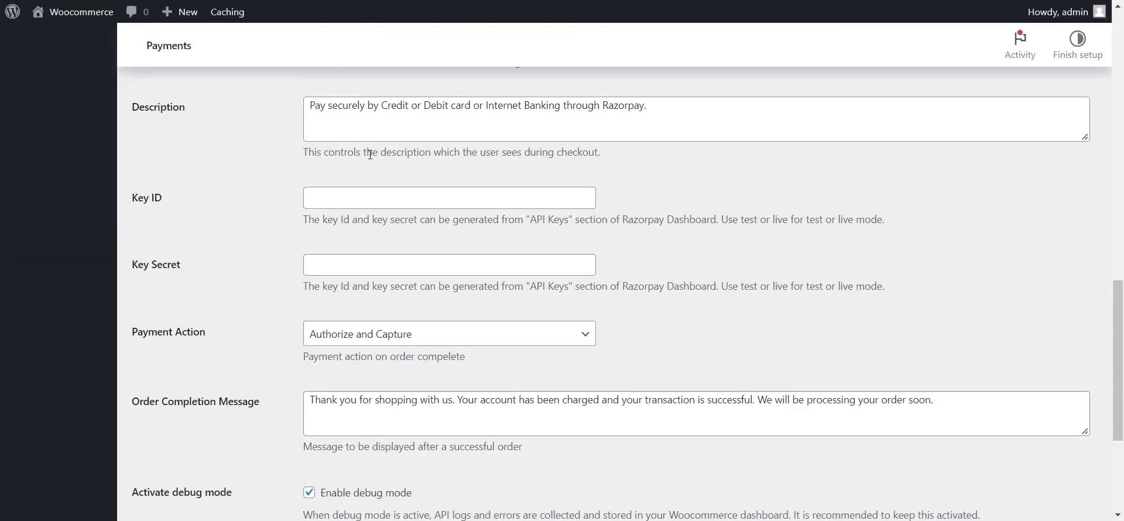
Compare the API Keys page of the Razorpay dashboard with the gateway settings in WooCommerce.
scroll(370, 154, "up", 4)
scroll(328, 210, "down", 3)
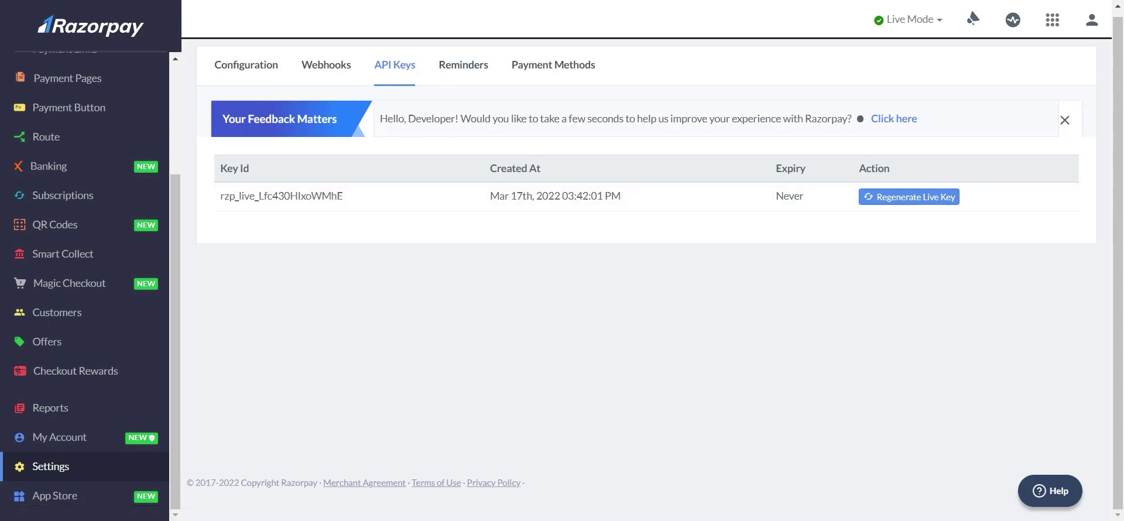
left_click(255, 2)
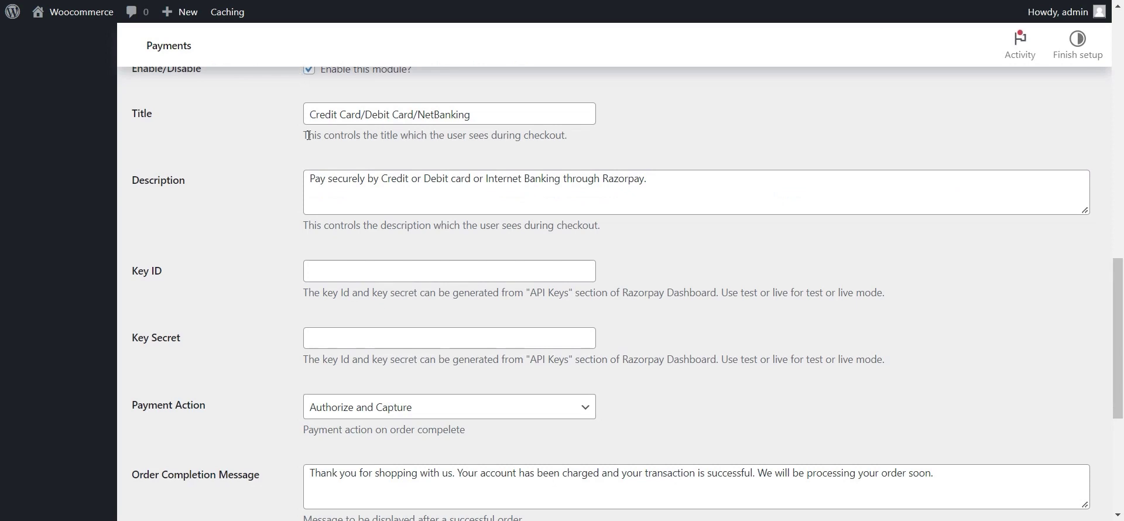
scroll(291, 202, "down", 5)
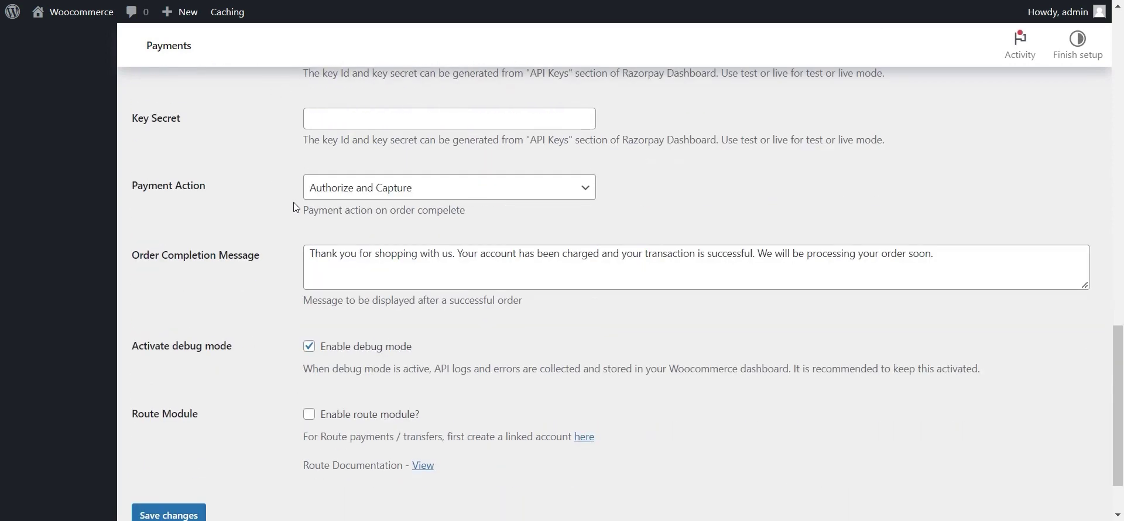